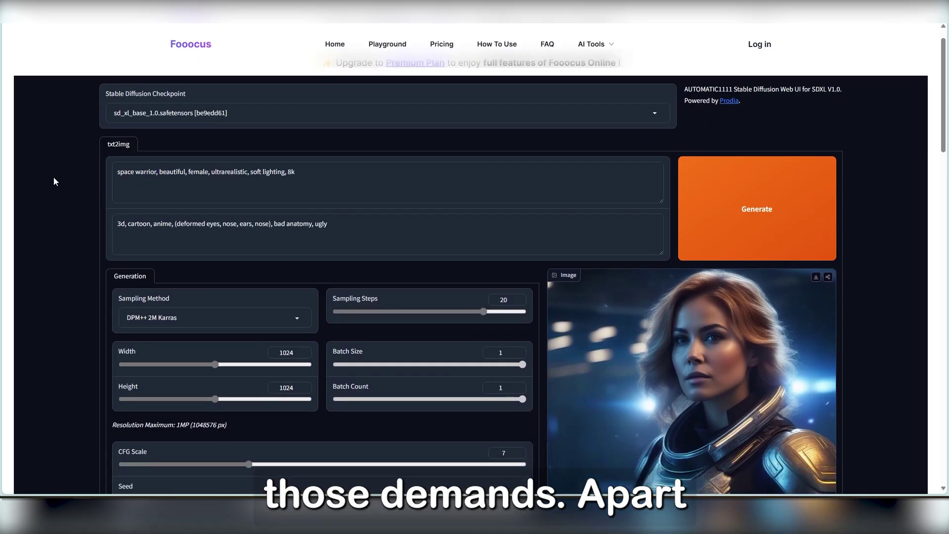
- Scroll down the pricing page to the $0 Free and $12.9/month Advanced plan cards
scroll(54, 177, "down", 3)
scroll(53, 177, "down", 5)
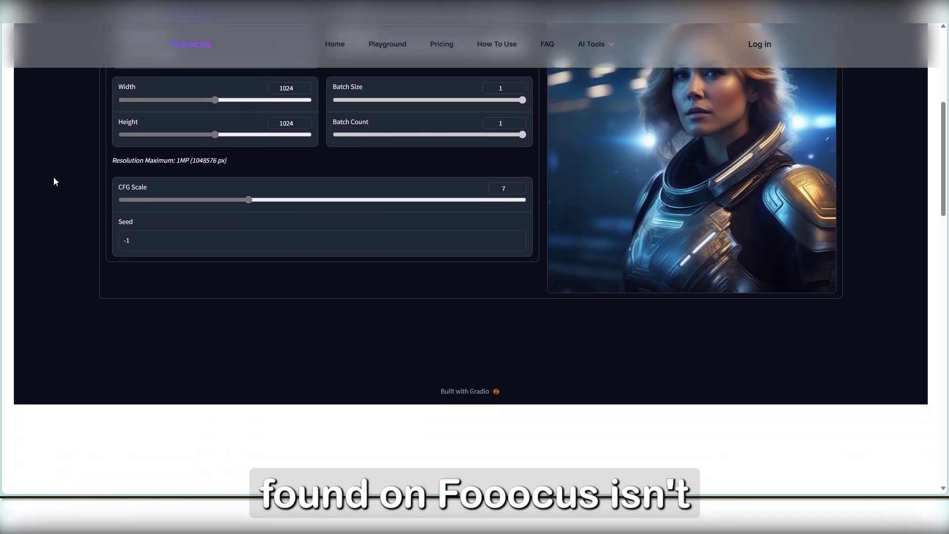
scroll(53, 176, "down", 2)
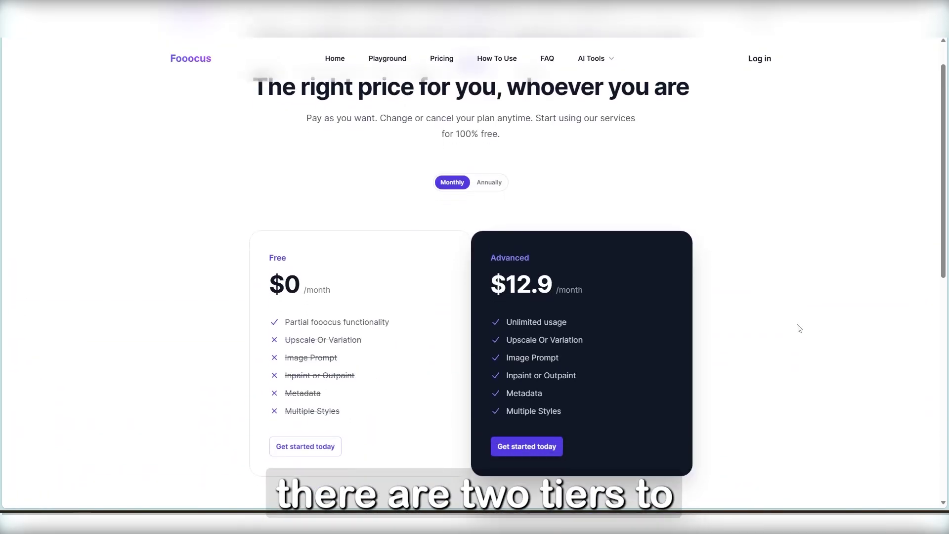
scroll(798, 326, "down", 2)
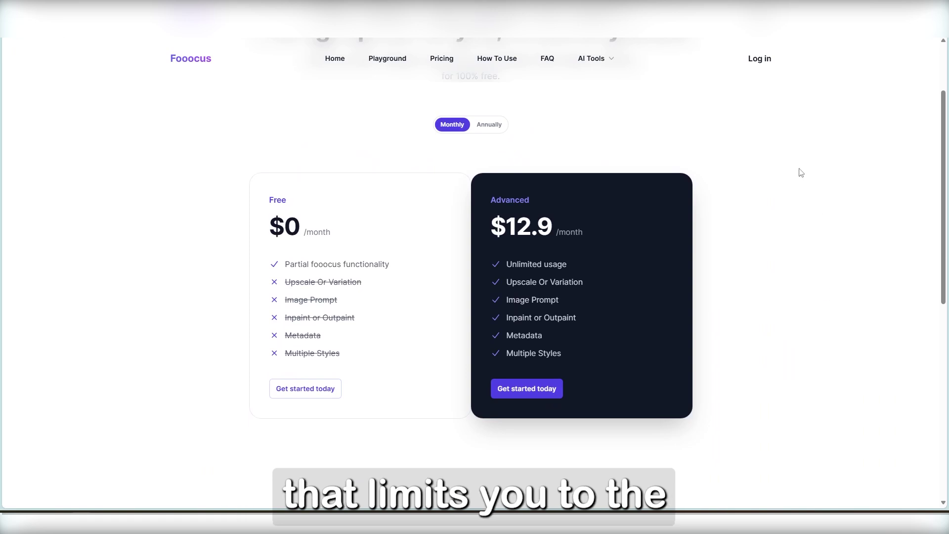
- Switch the pricing display to annual billing
left_click(478, 128)
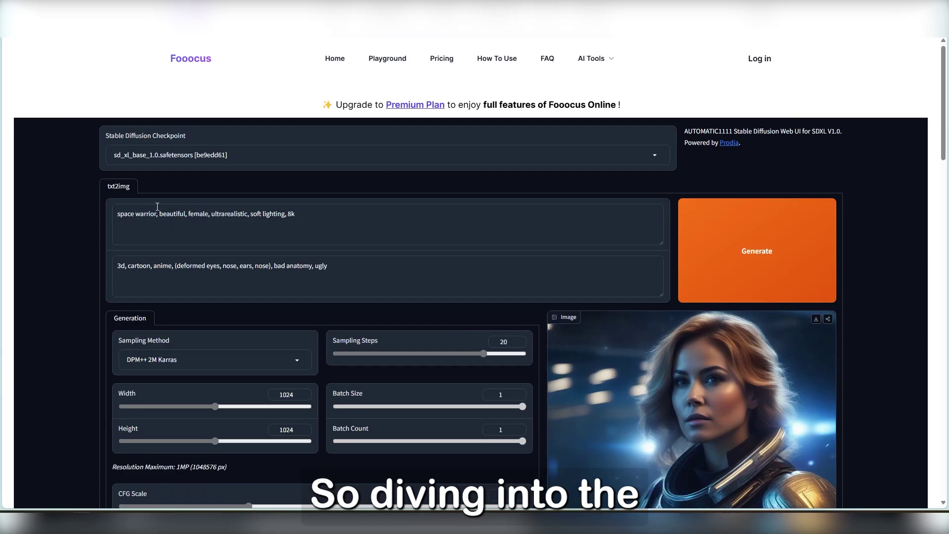
left_click(317, 162)
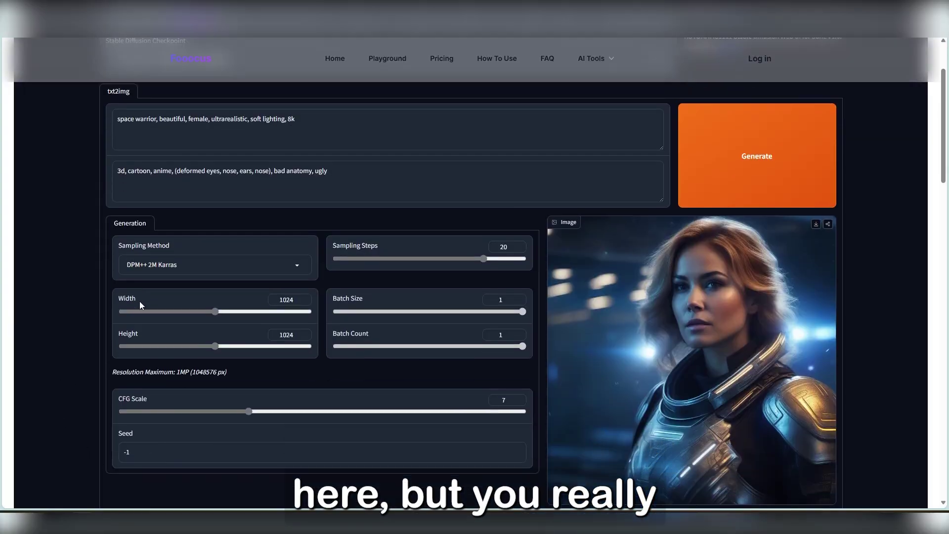
- Browse the list of options in the Sampling Method dropdown
left_click(182, 209)
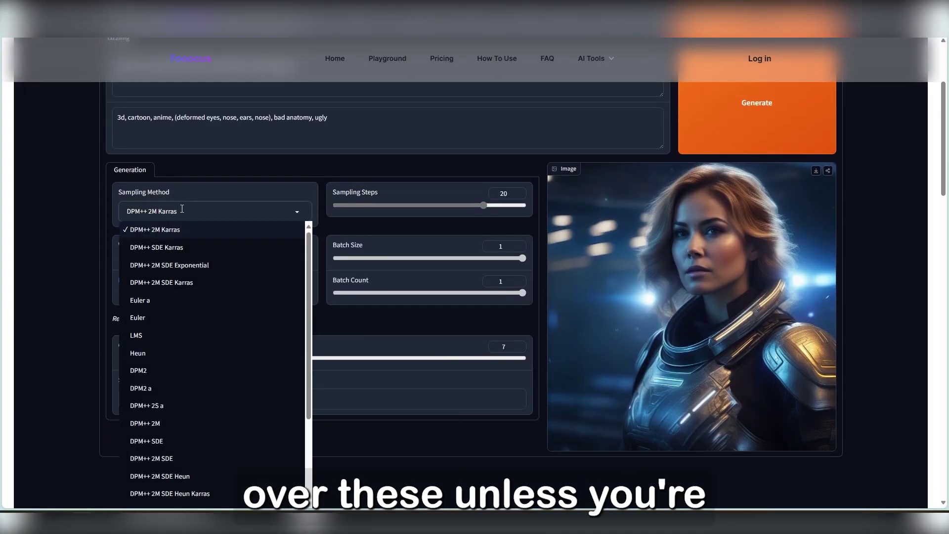
scroll(181, 435, "down", 3)
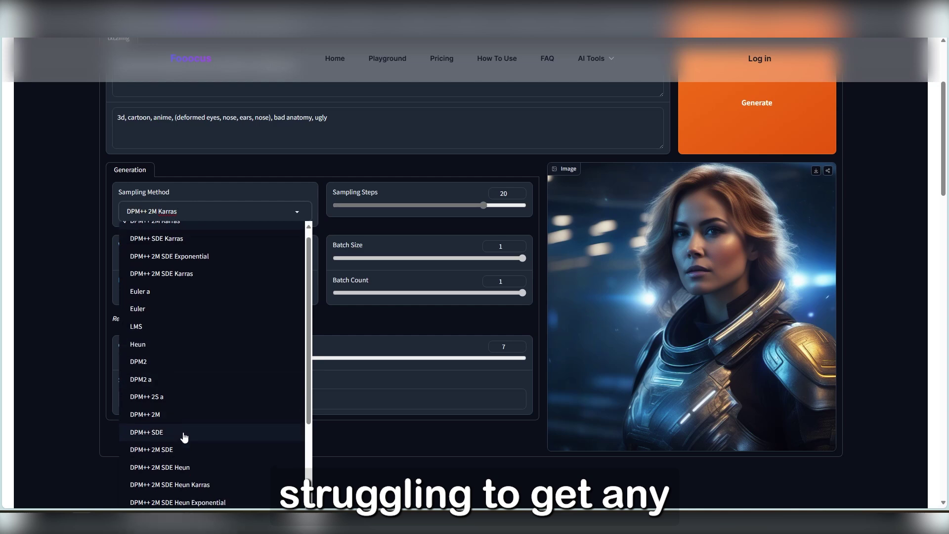
scroll(184, 460, "down", 2)
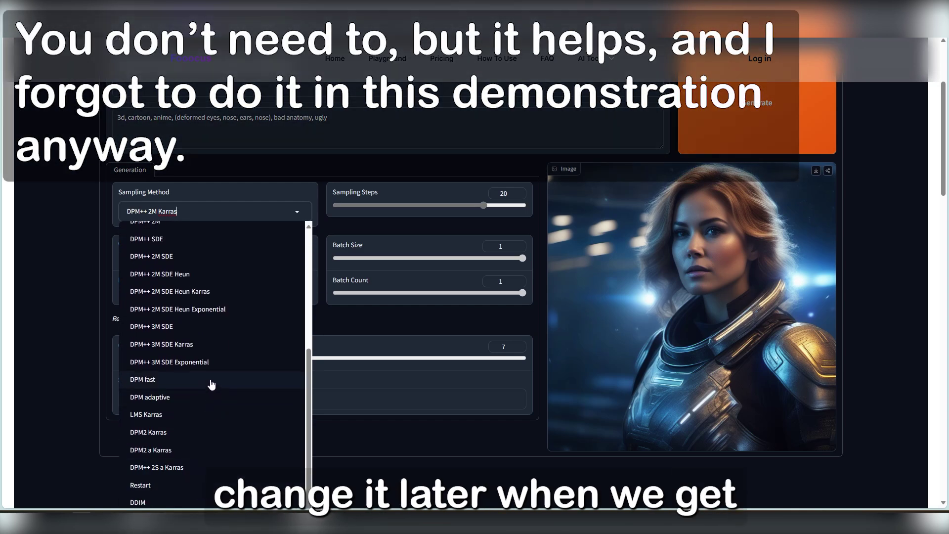
scroll(212, 385, "up", 5)
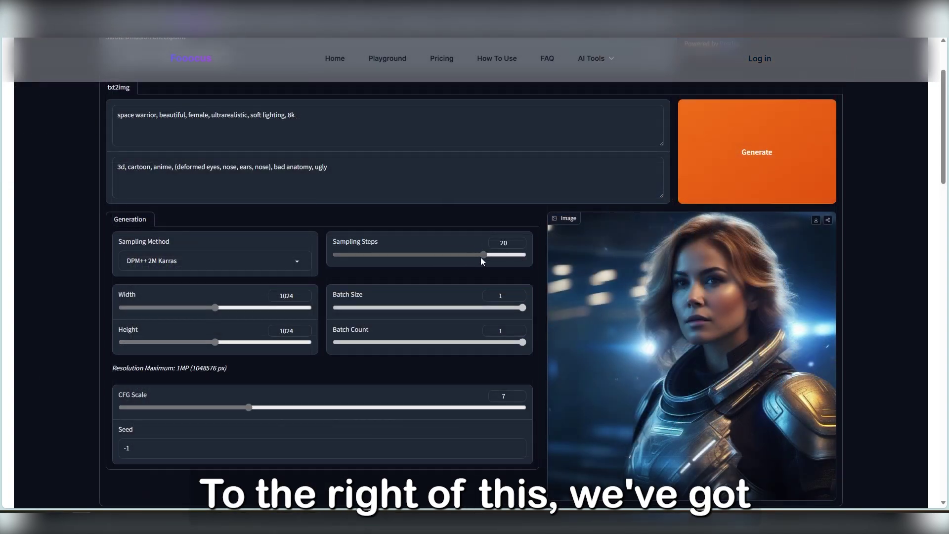
- Try the Sampling Steps slider at 10 and 11, then nudge the Width slider
left_click_drag(483, 255, 513, 250)
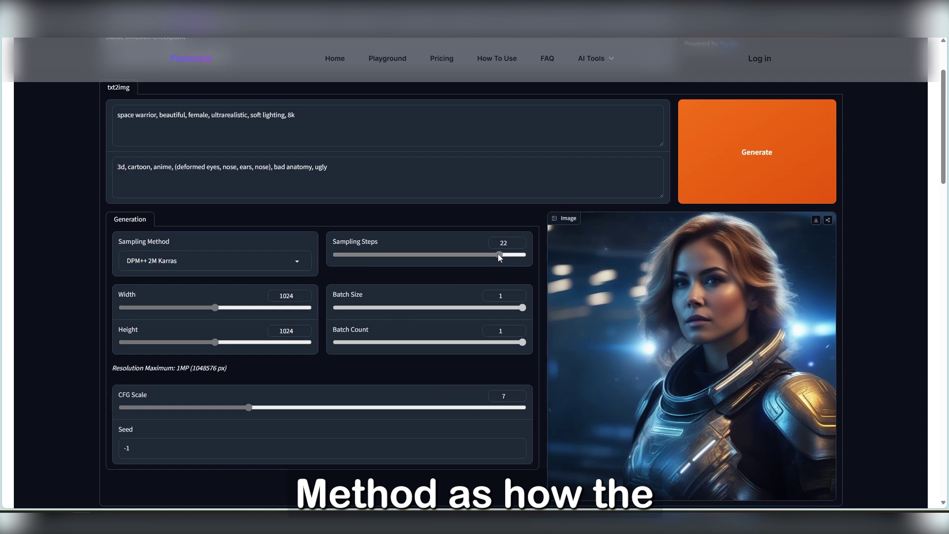
left_click_drag(362, 256, 418, 256)
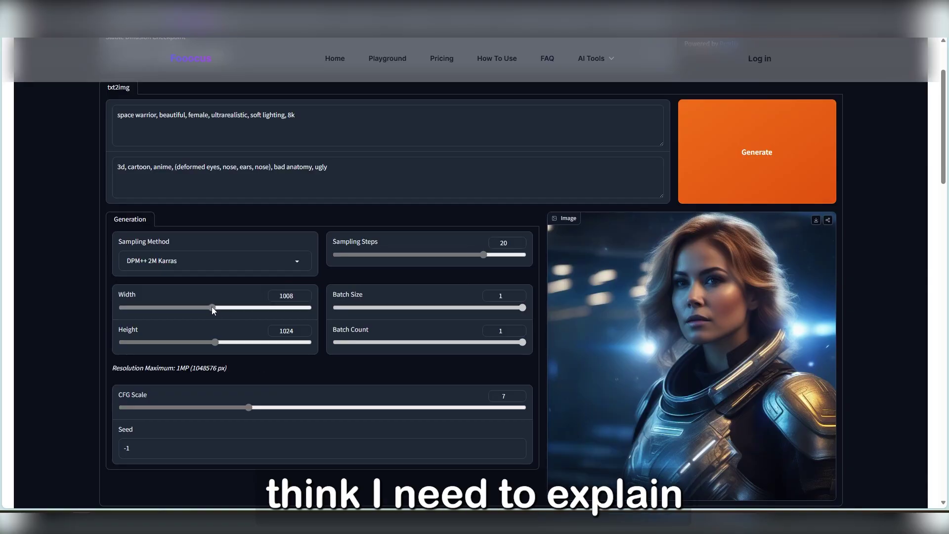
left_click_drag(212, 307, 215, 307)
scroll(227, 345, "down", 2)
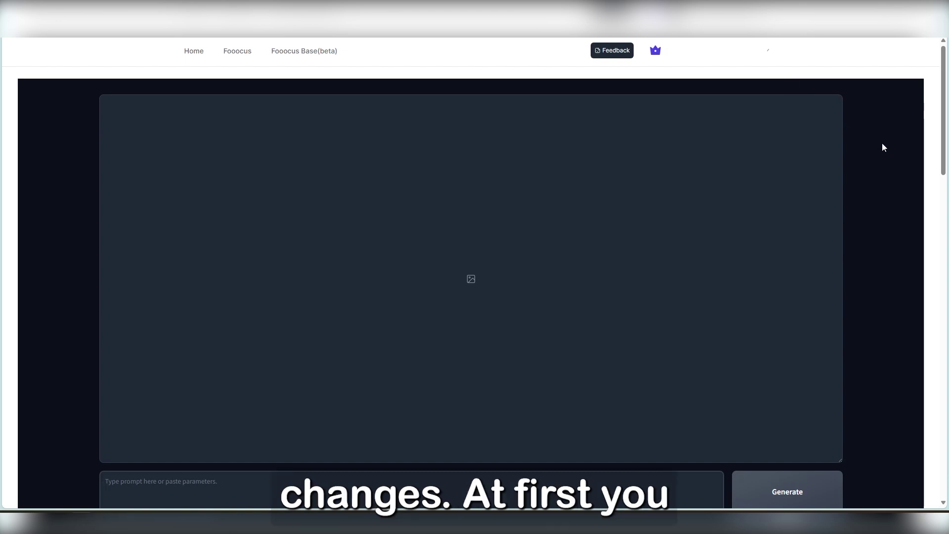
- Review the Style and Model tabs, ending on Advanced with Guidance Scale 4 and Sharpness 2
scroll(883, 148, "down", 3)
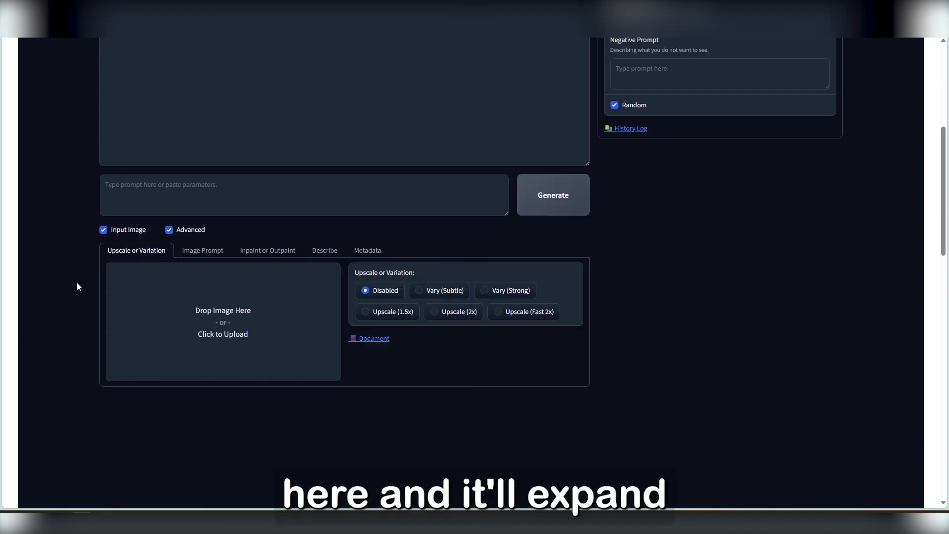
scroll(76, 281, "up", 6)
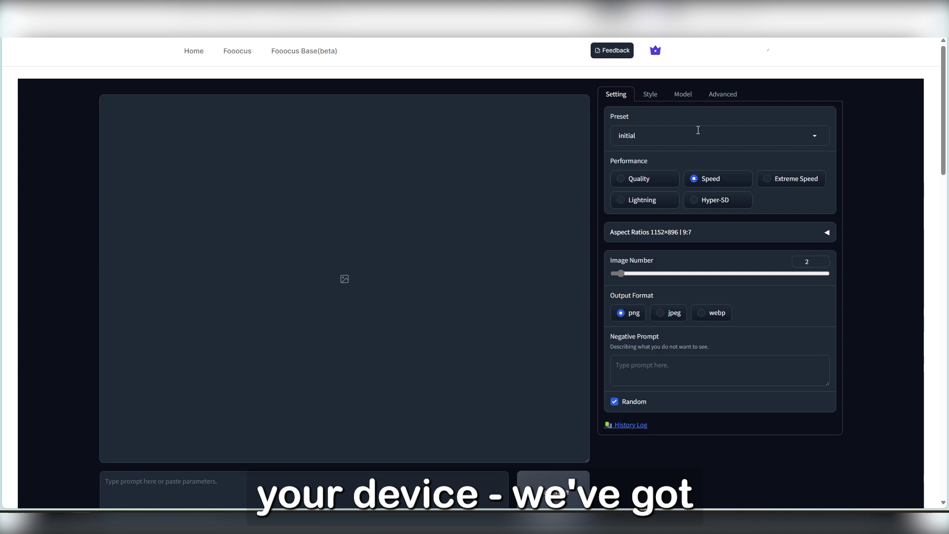
left_click(645, 97)
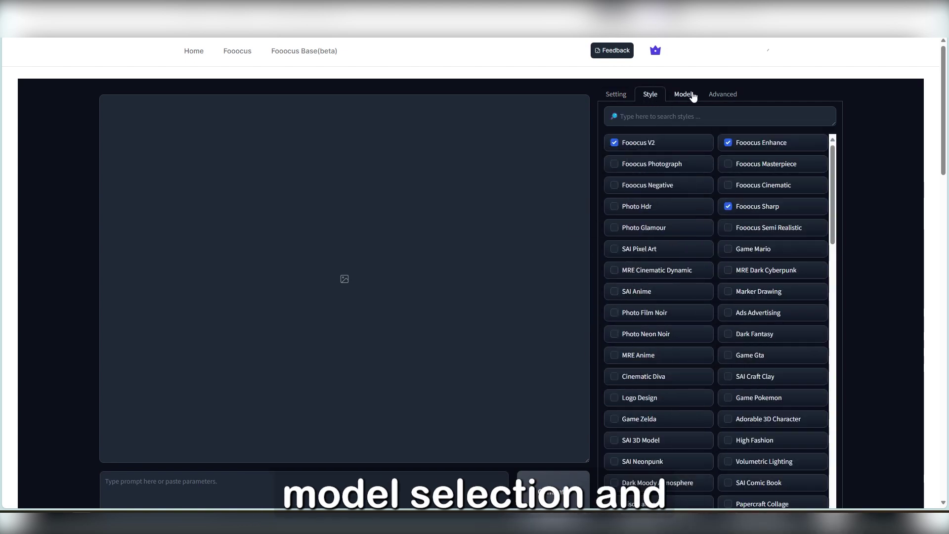
left_click(692, 96)
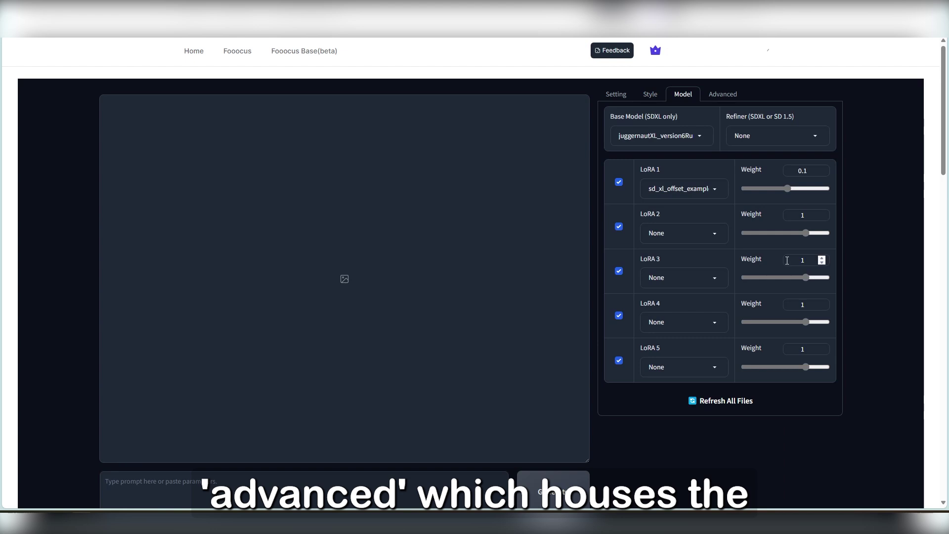
left_click(721, 94)
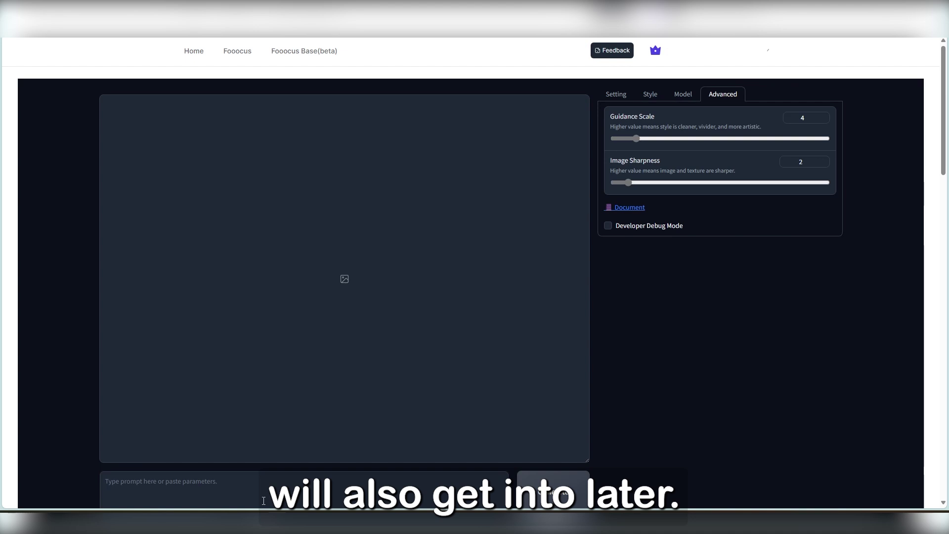
- Enable Input Image and view its Image Prompt, Describe and Metadata tabs in turn
scroll(762, 313, "down", 2)
scroll(761, 312, "up", 2)
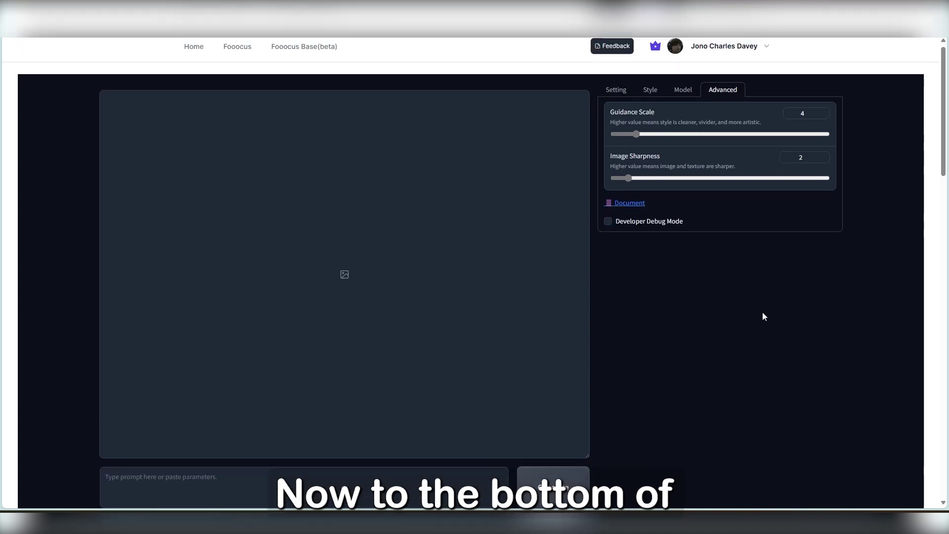
scroll(763, 312, "down", 2)
scroll(763, 312, "down", 6)
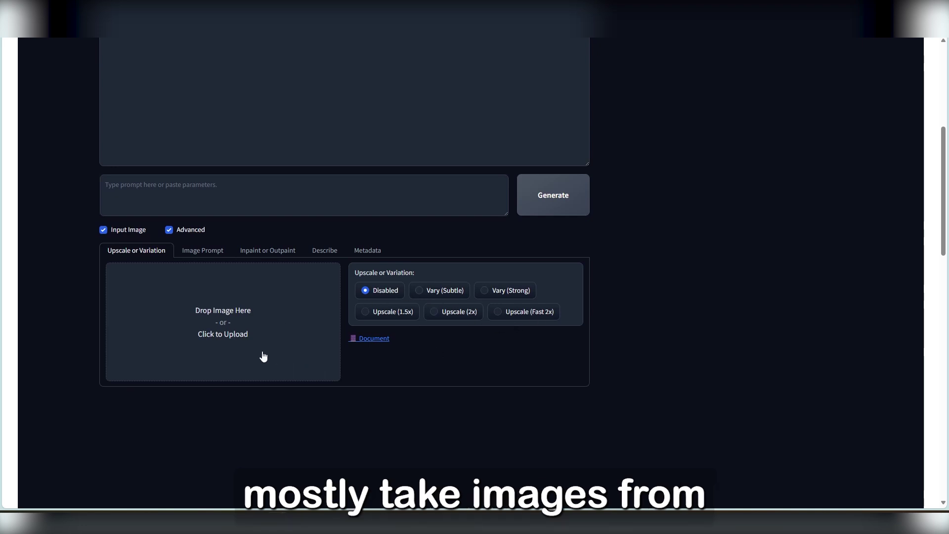
left_click(204, 252)
scroll(205, 254, "down", 2)
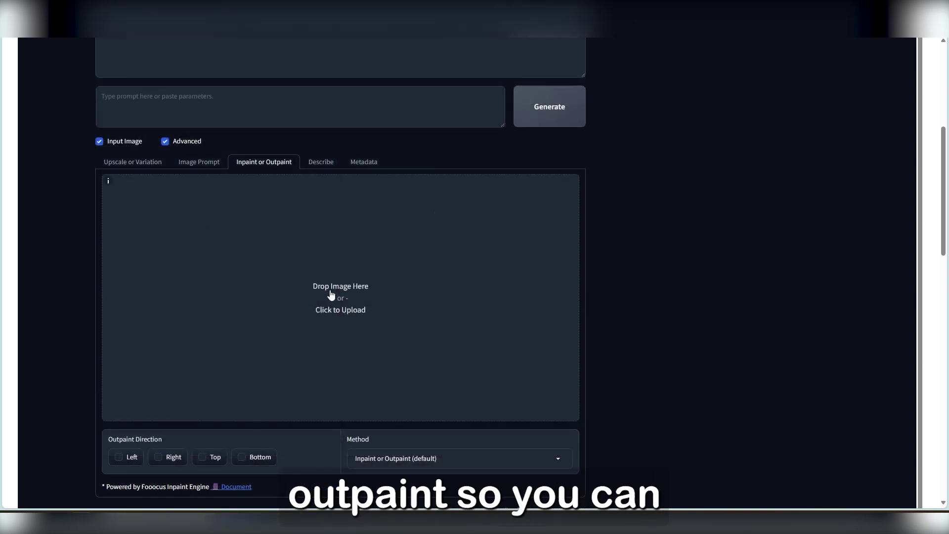
left_click(324, 163)
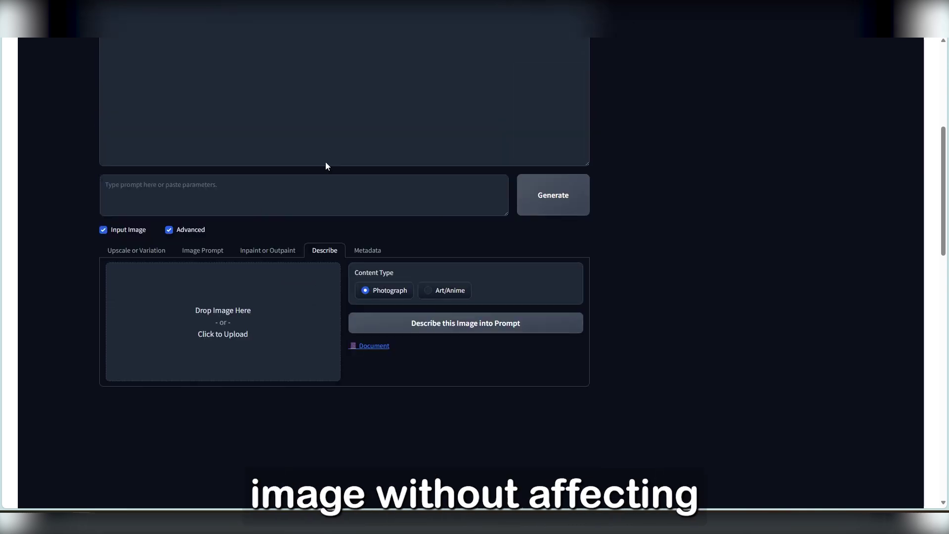
left_click(372, 252)
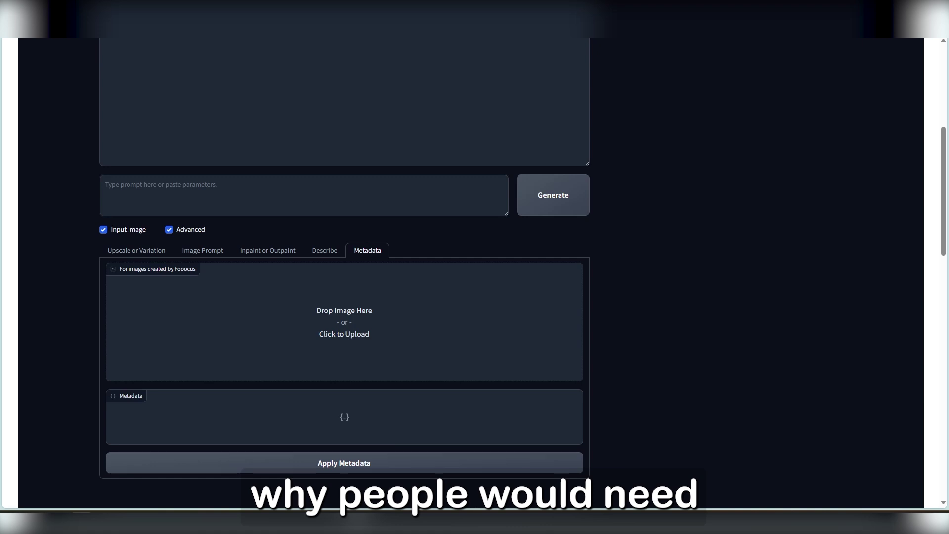
- In the Setting tab, untick Random seed and type 'woman with long blond hair' as a sample prompt
scroll(758, 376, "up", 6)
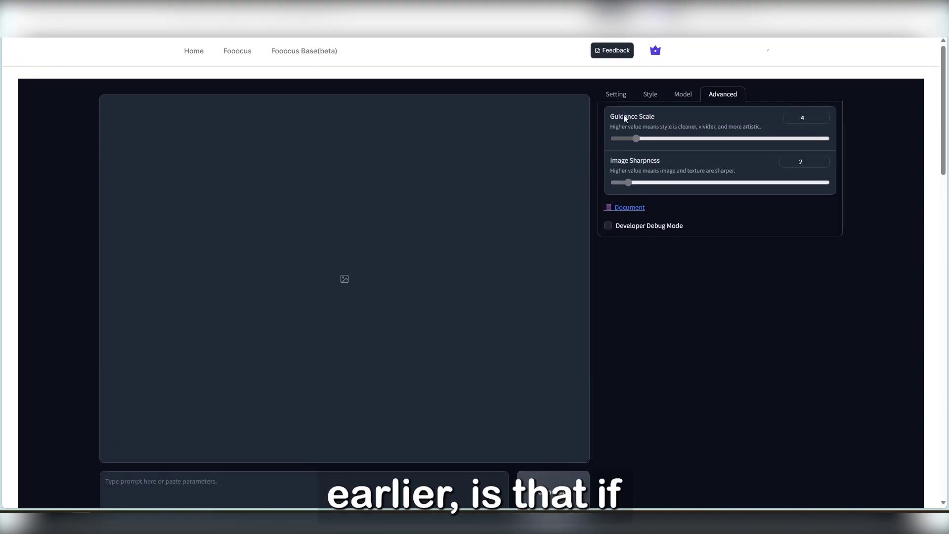
left_click(616, 94)
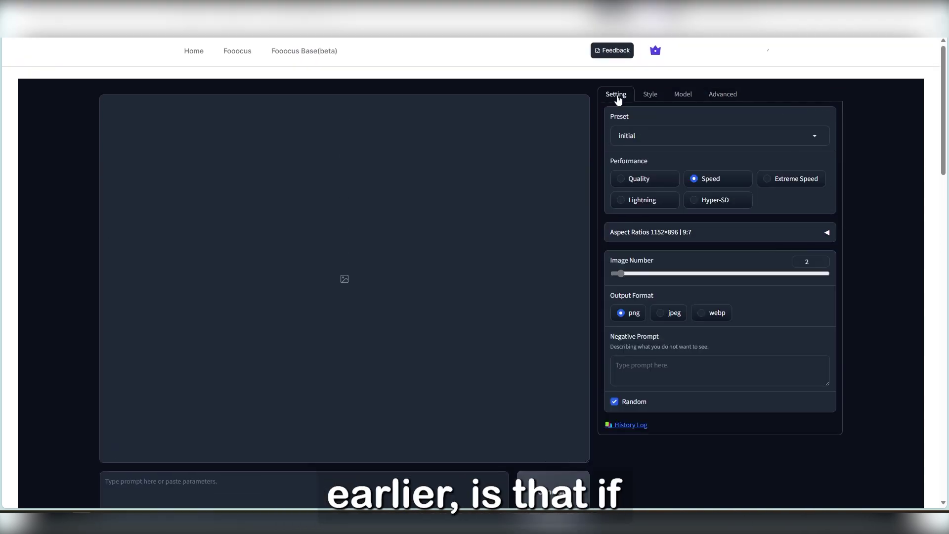
left_click(614, 401)
scroll(615, 403, "down", 1)
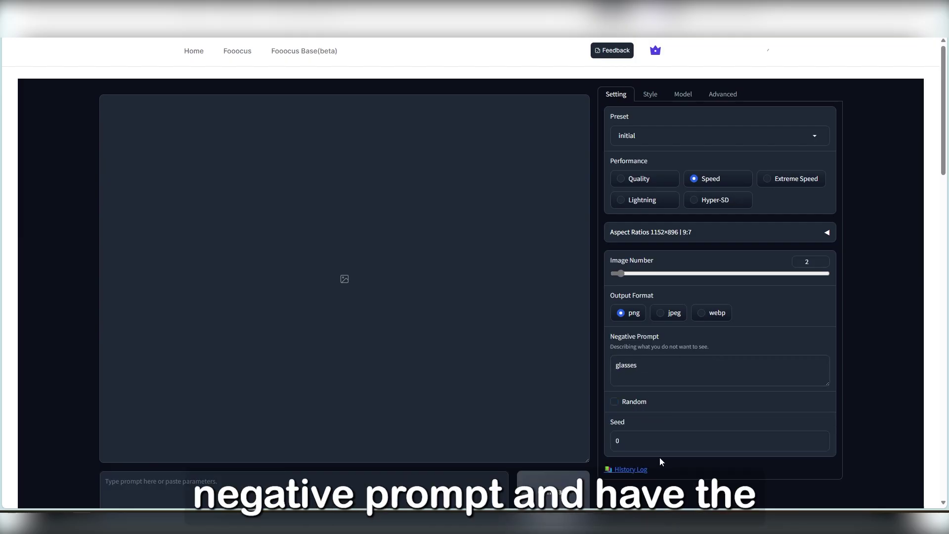
left_click(412, 480)
type("woman with long blond hair")
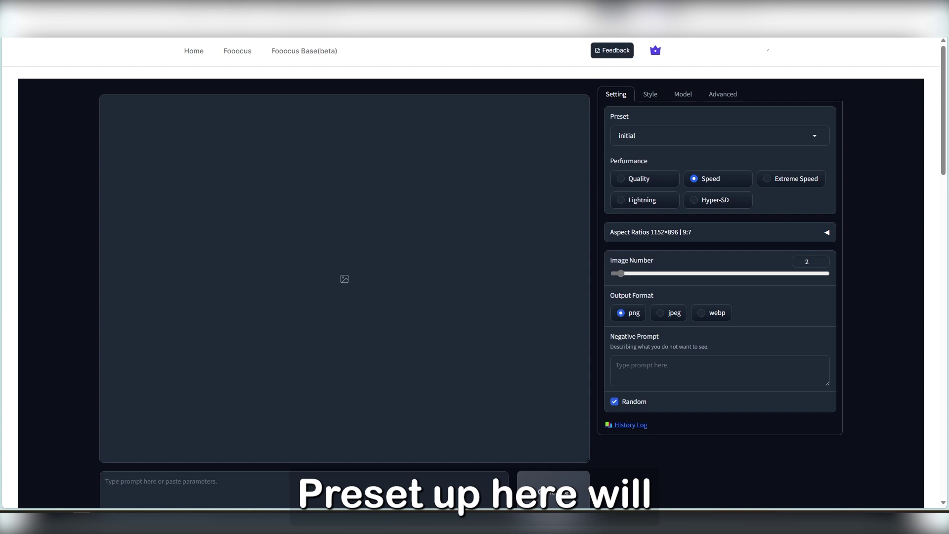
left_click(816, 139)
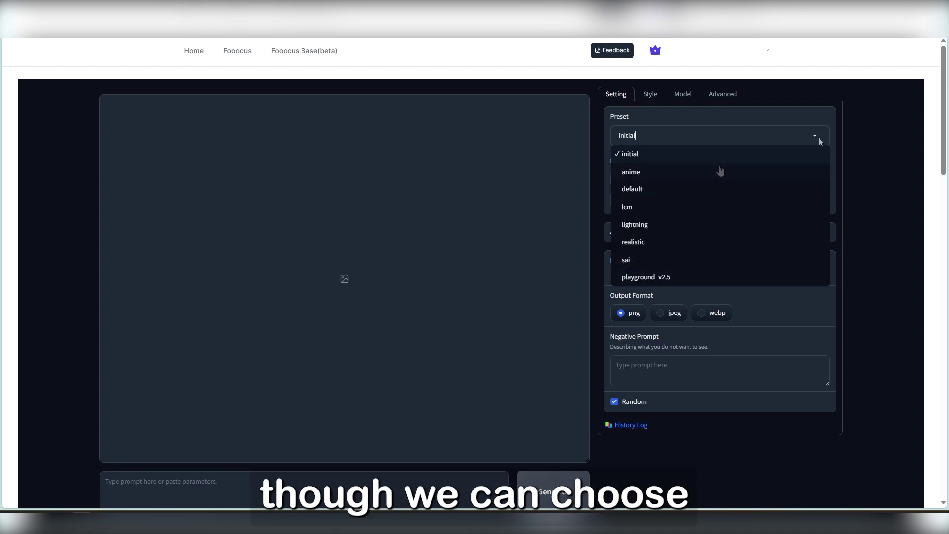
left_click(853, 139)
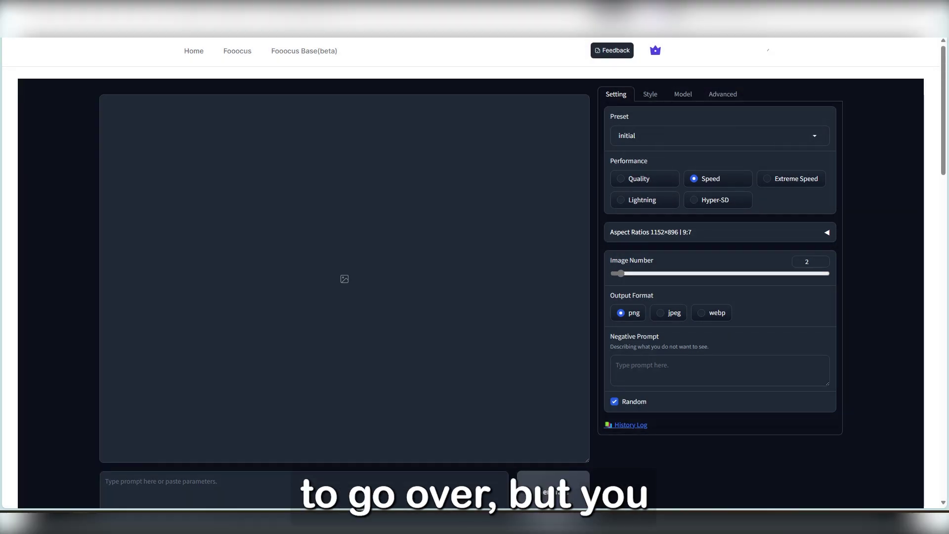
- Glance at the Style options, then switch to the Model tab's base model and LoRA settings
left_click(657, 97)
mouse_move(642, 188)
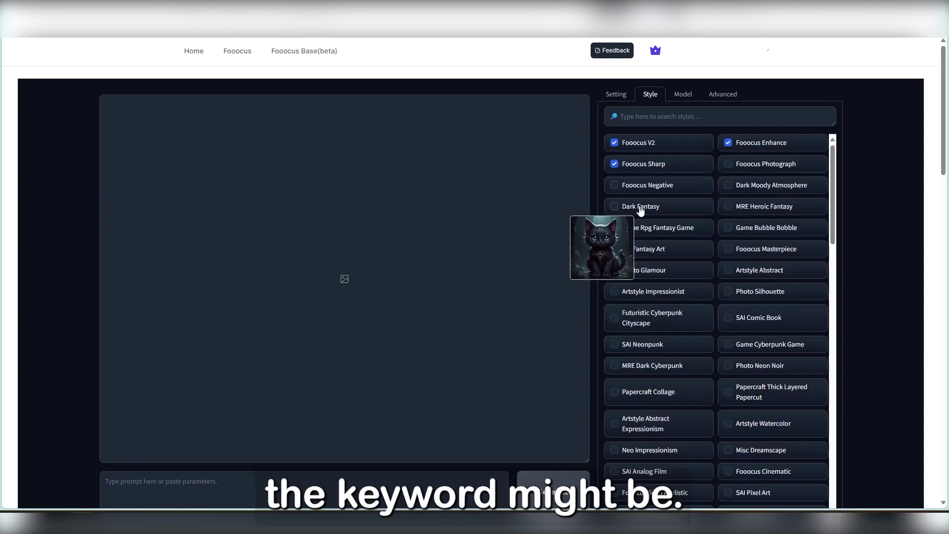
left_click(683, 94)
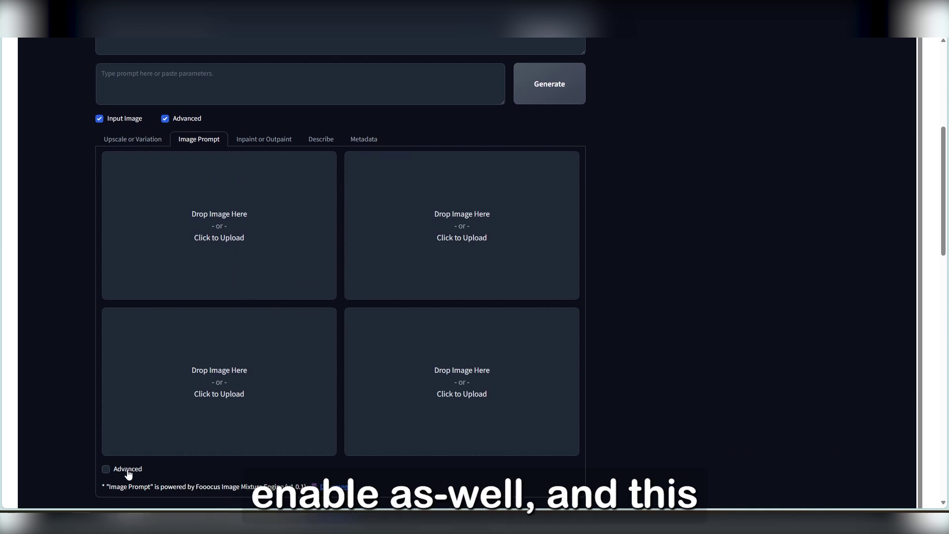
- Tick Advanced under the Image Prompt slots to reveal Stop At, Weight and control type
left_click(128, 470)
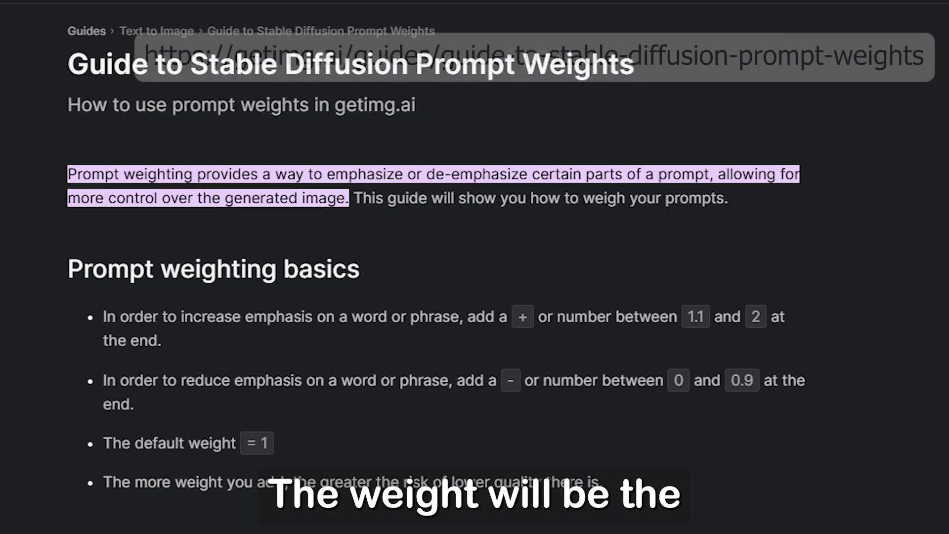
- Scroll the getimg.ai guide down to the recognized prompt-weighting syntax examples
scroll(474, 267, "down", 4)
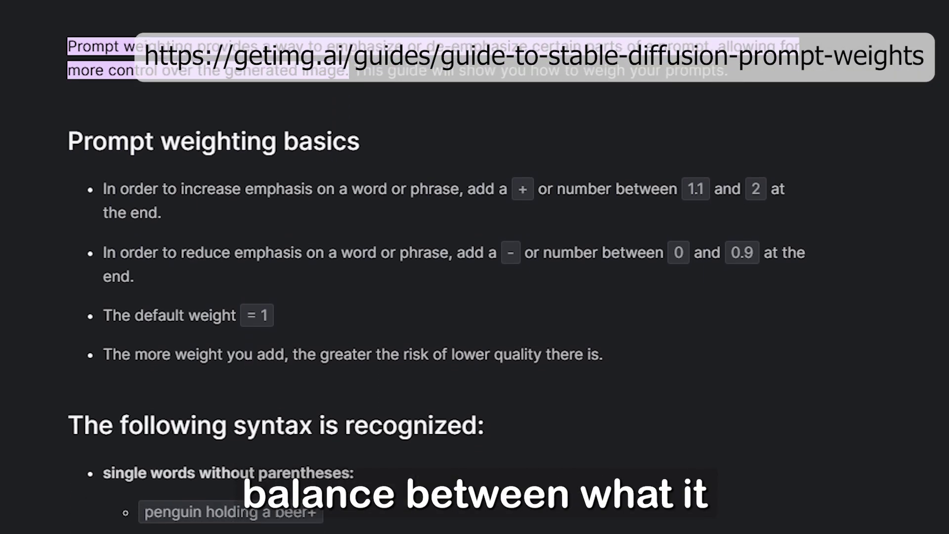
scroll(474, 267, "down", 4)
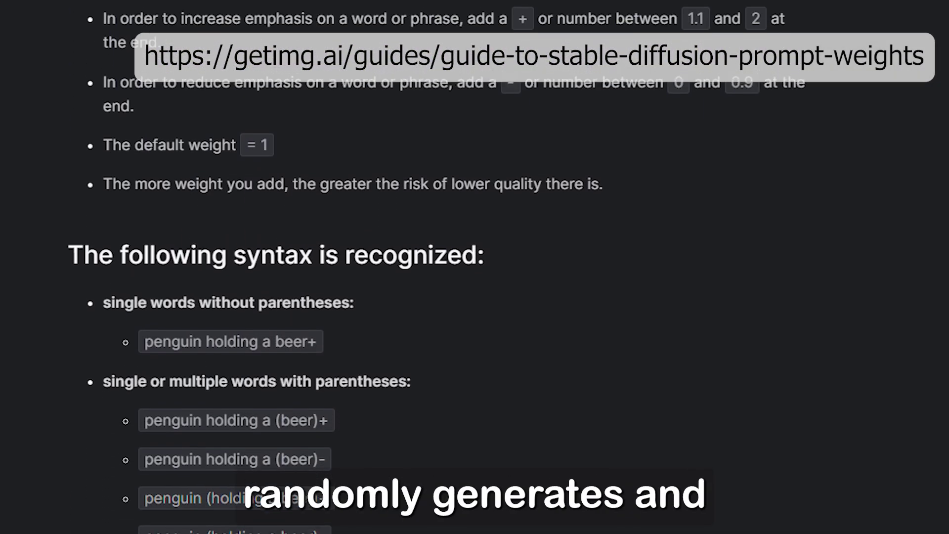
scroll(474, 266, "down", 1)
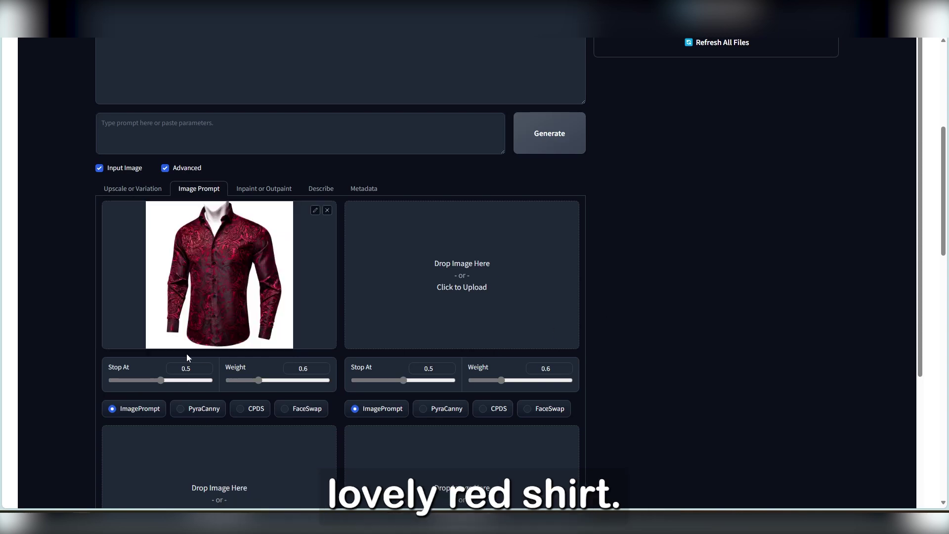
- Set the shirt image prompt to Stop At 0.872, Weight 0.949, and type 'male model standing on the street with red shirt'
left_click_drag(173, 381, 198, 381)
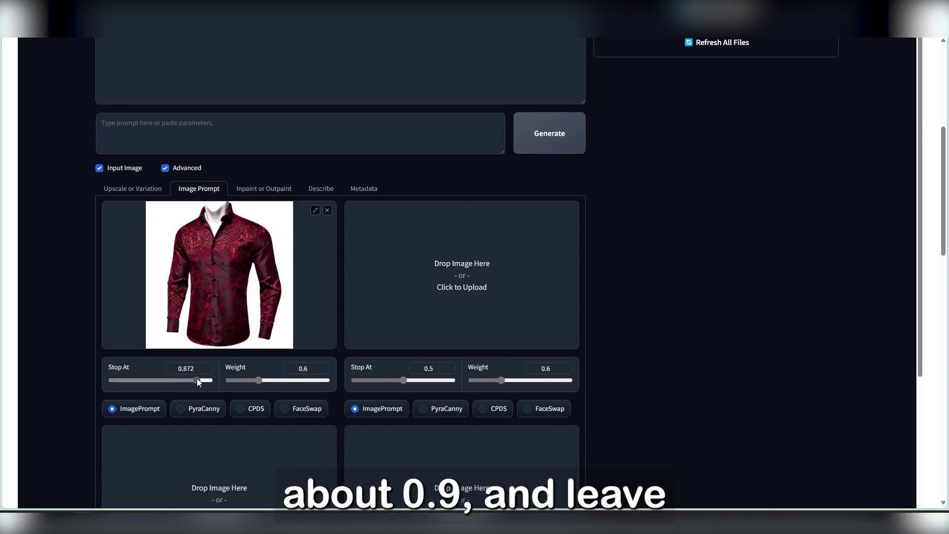
left_click_drag(259, 381, 274, 381)
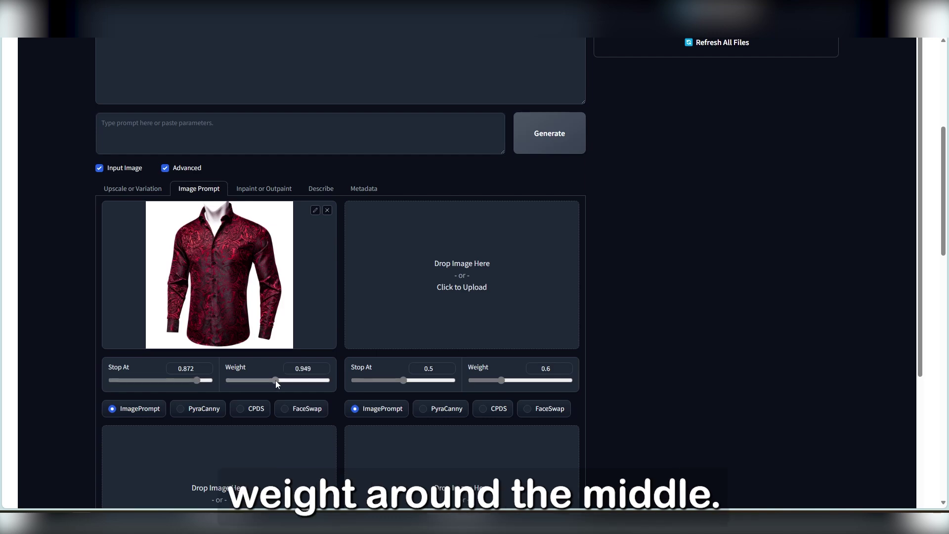
scroll(748, 421, "up", 1)
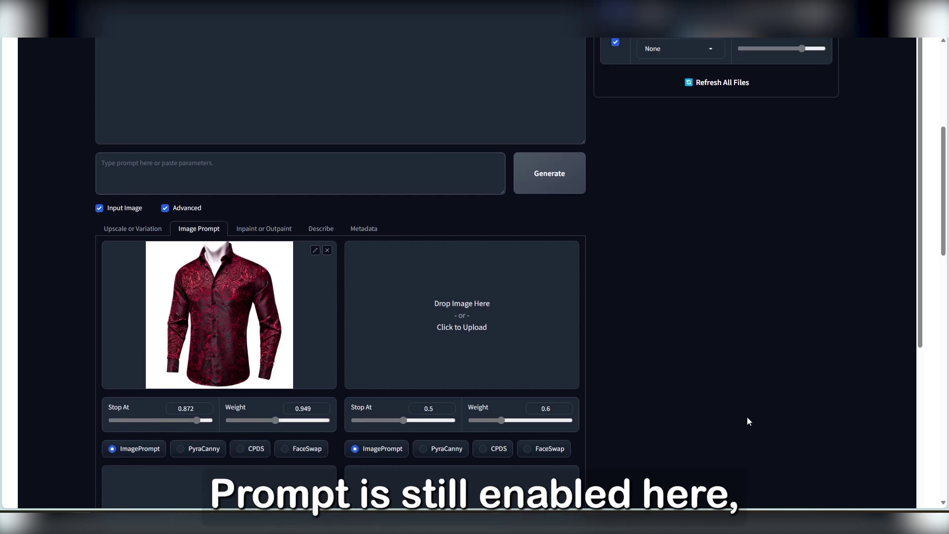
scroll(749, 421, "up", 1)
left_click(356, 182)
type("mal")
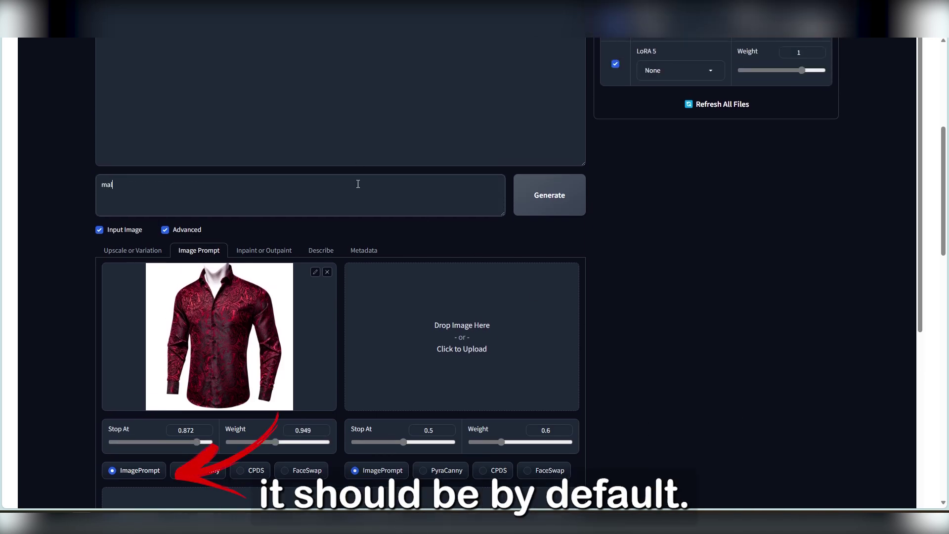
type("e model standing on t")
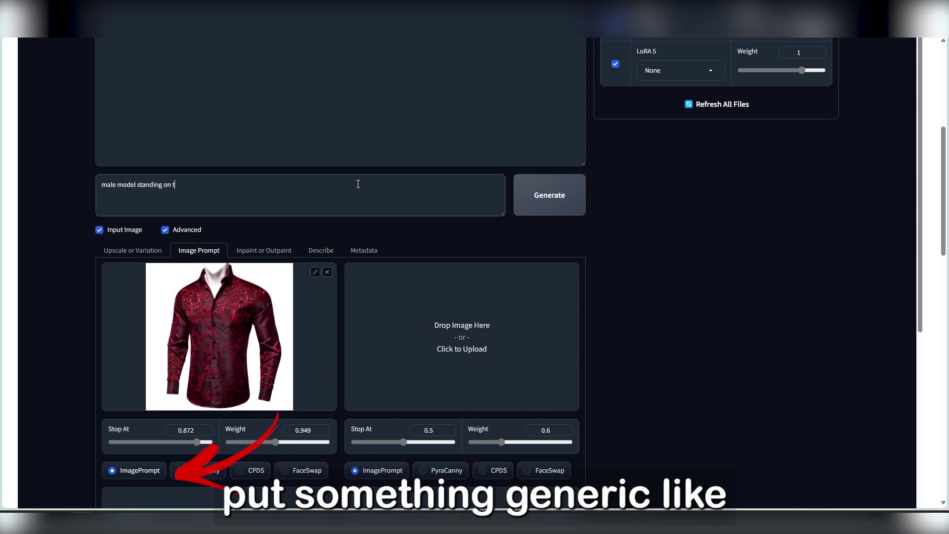
type("he street with re")
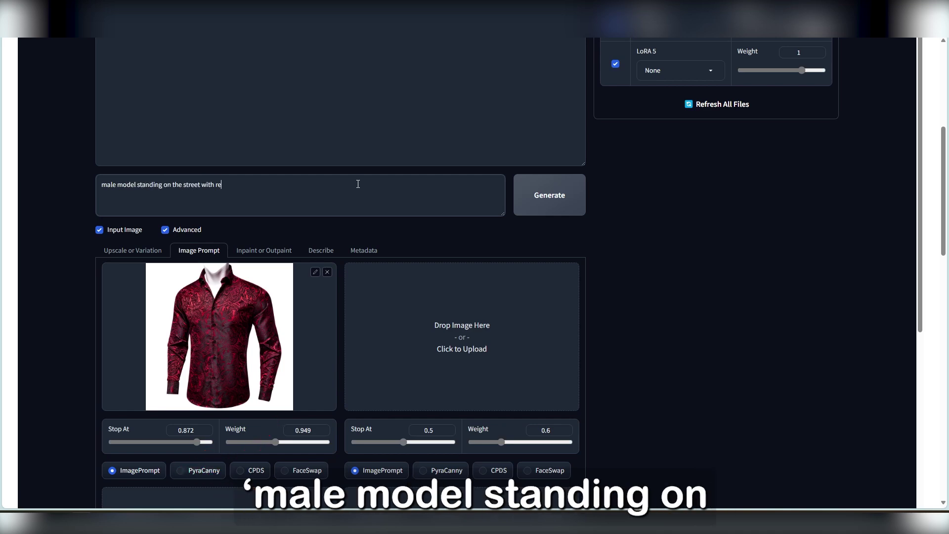
type("d shirt")
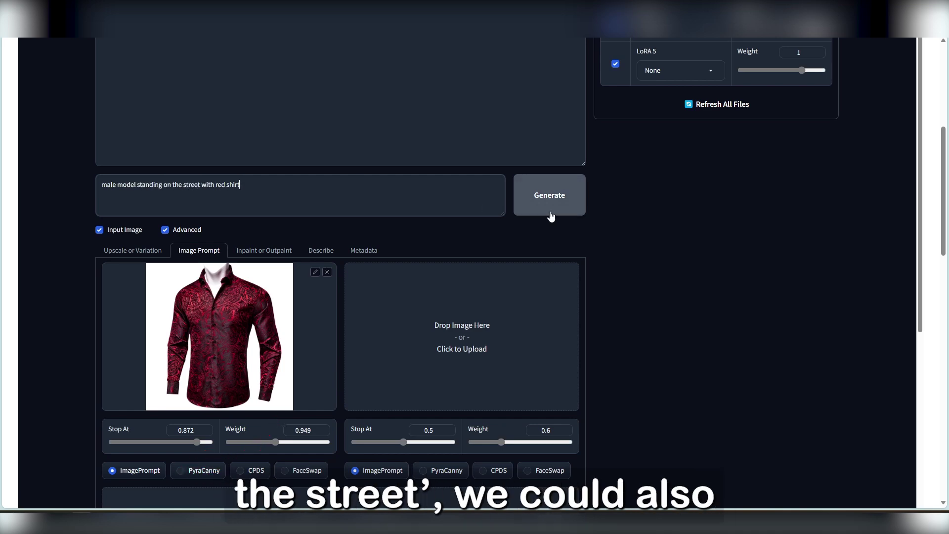
- Scroll back up to watch the two 704×1408 street images of the model in the red paisley shirt finish
scroll(642, 281, "up", 5)
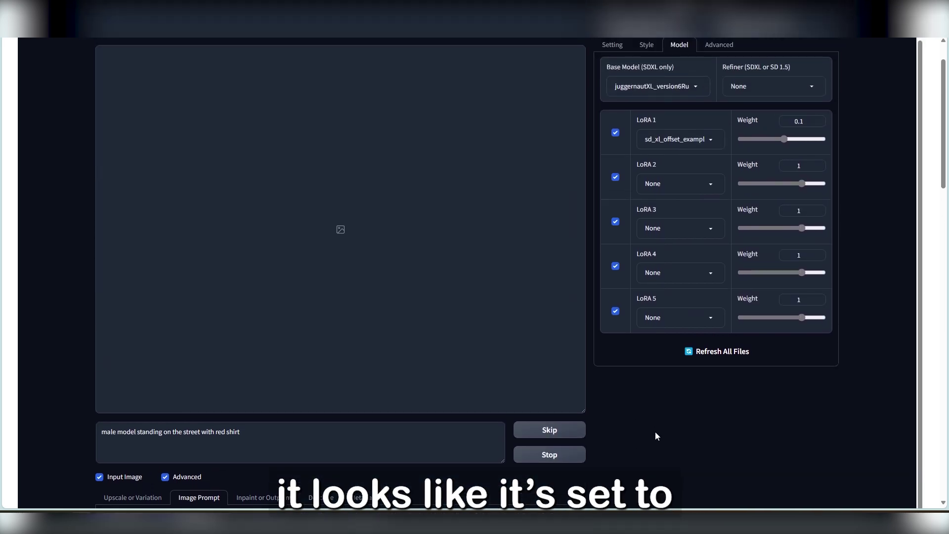
scroll(655, 438, "up", 2)
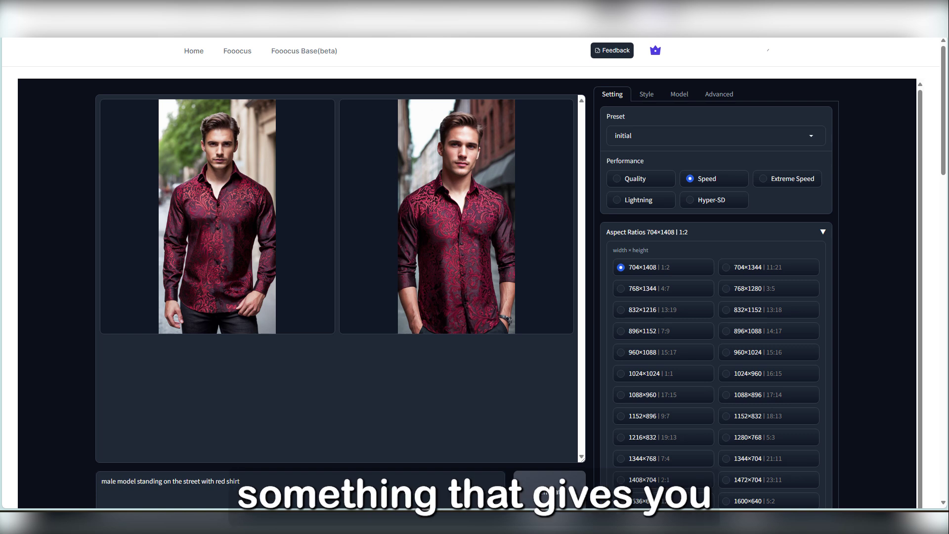
- Set the selfie's image prompt to FaceSwap at Stop At 0.9, Weight 0.75, beside the maroon-shirt photo
scroll(393, 476, "down", 8)
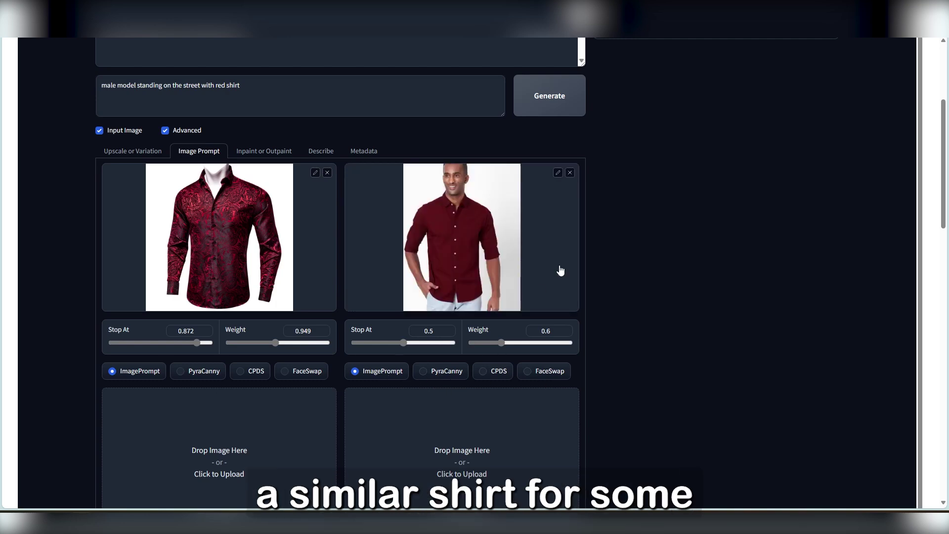
left_click(453, 376)
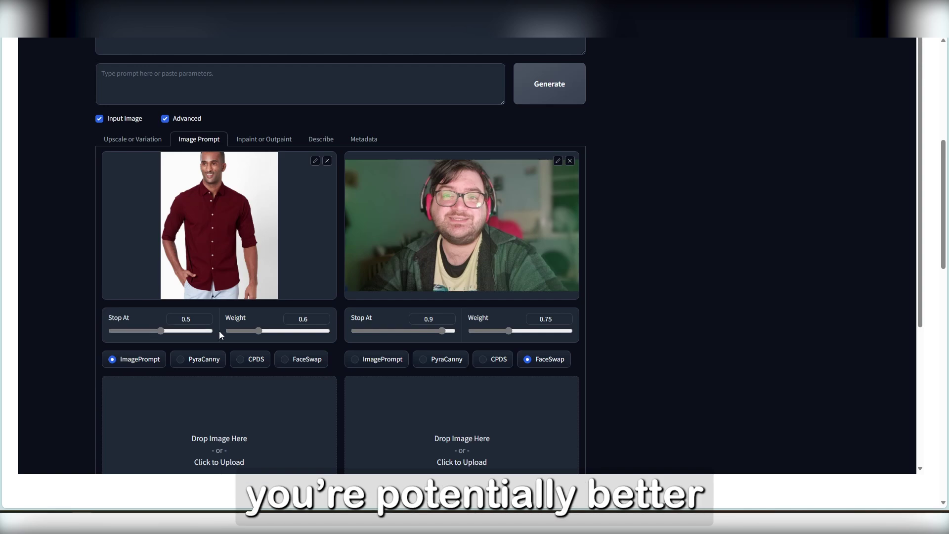
- Raise the maroon-shirt image prompt weight to 0.898, then remove the selfie from the second slot
left_click_drag(258, 331, 273, 332)
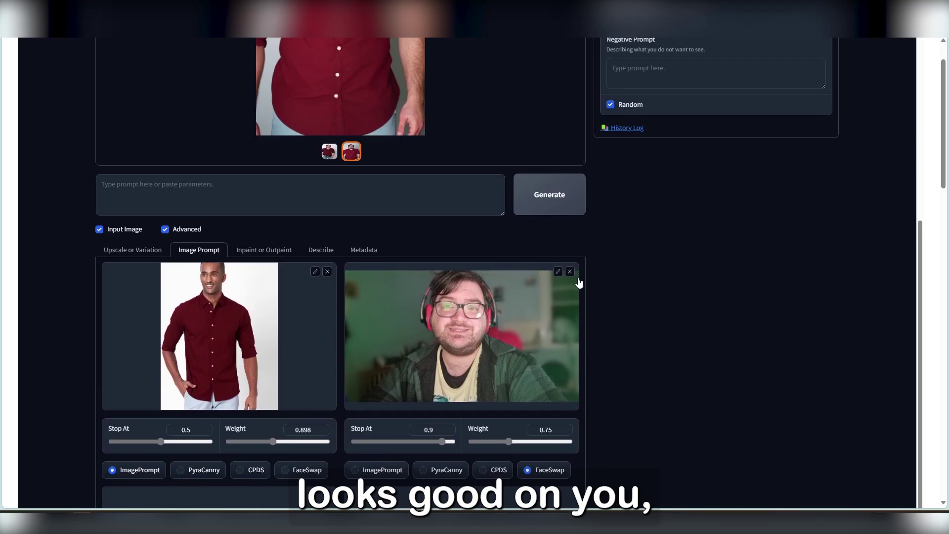
left_click(569, 273)
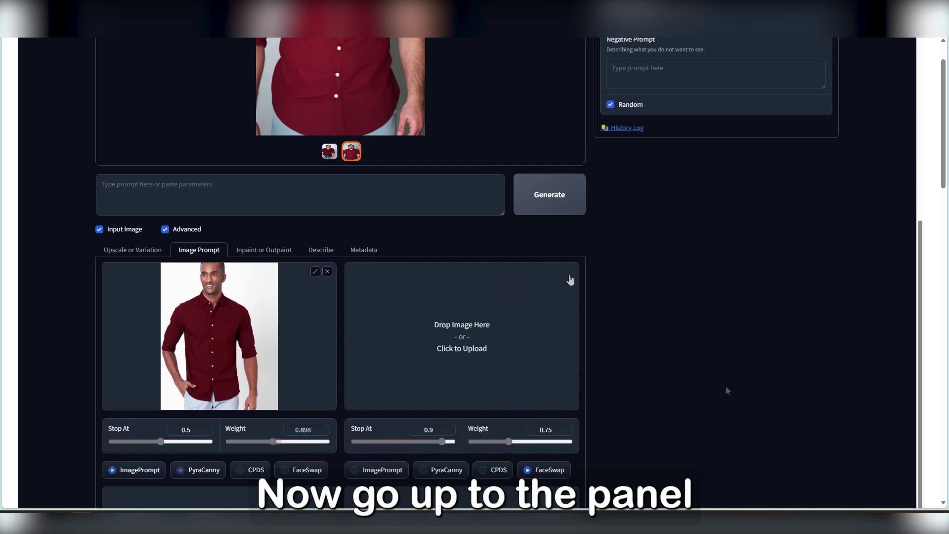
- Enable Developer Debug Mode under Advanced, then Mixing Image Prompt and Inpaint in the Control settings
scroll(725, 388, "up", 5)
scroll(726, 386, "up", 1)
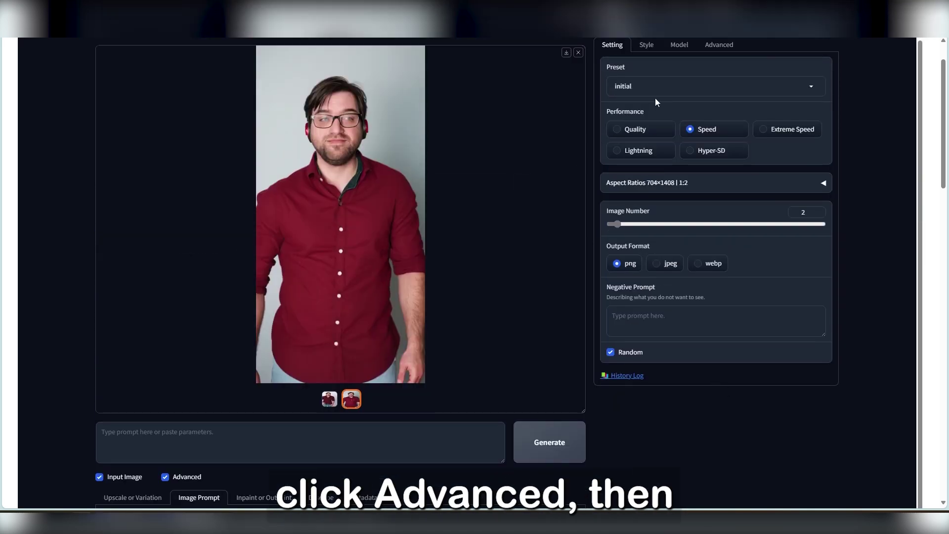
left_click(728, 48)
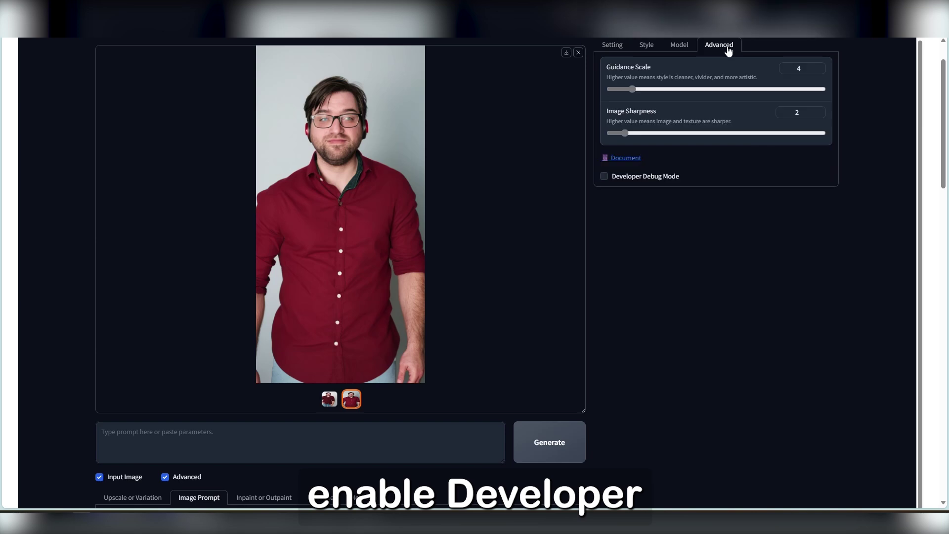
left_click(636, 180)
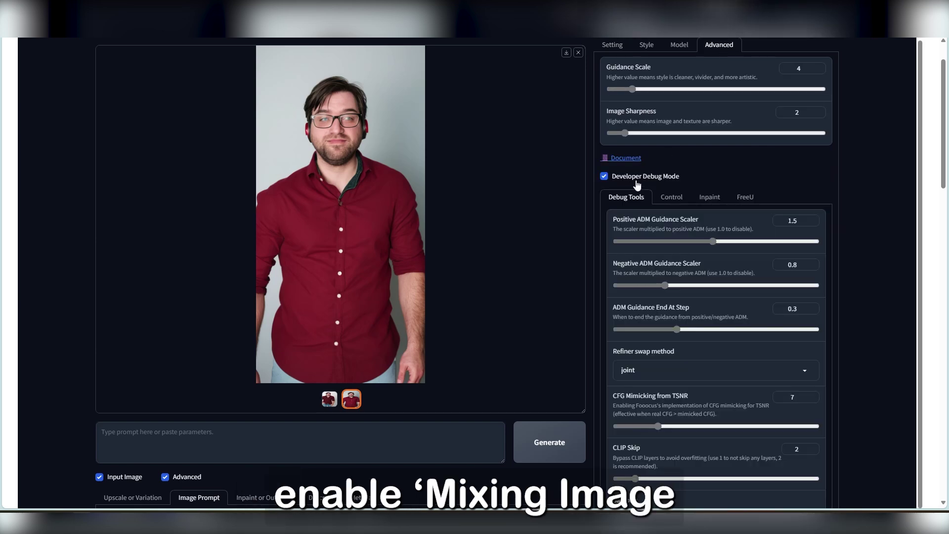
left_click(663, 196)
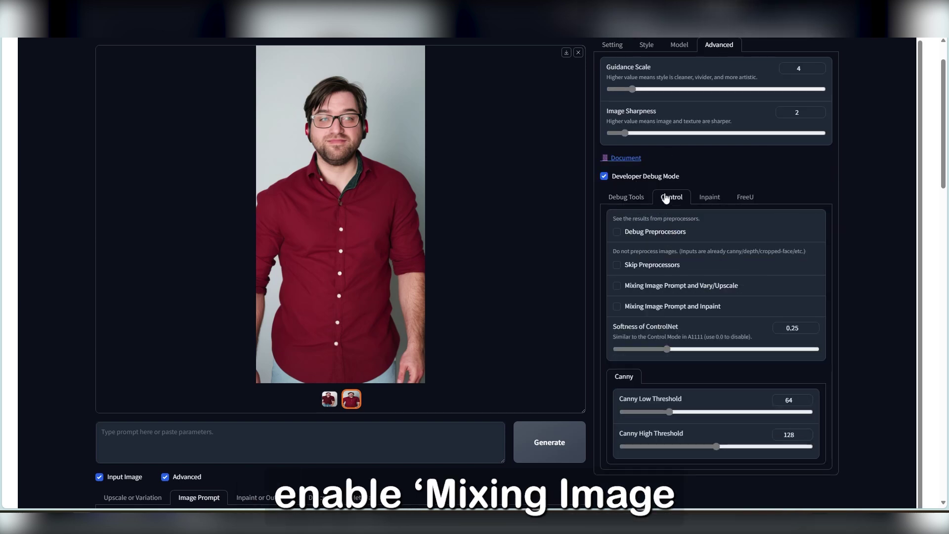
left_click(653, 309)
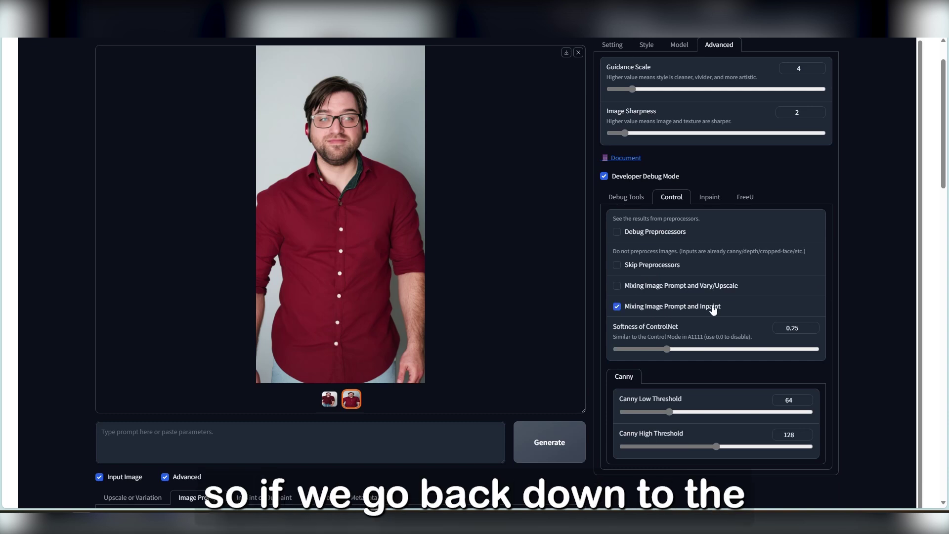
scroll(816, 300, "down", 4)
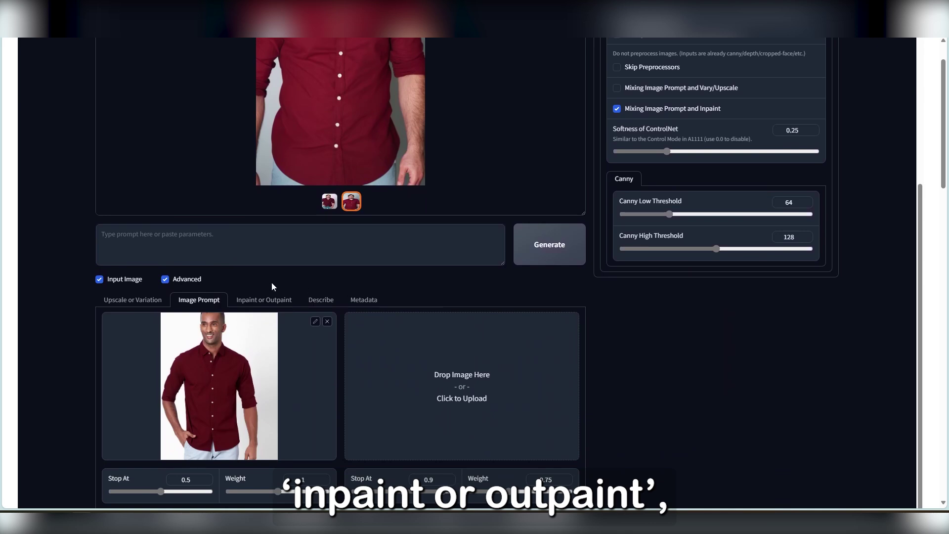
- Put the selfie in the Inpaint canvas, shrink the brush slightly, and mask the neck and torso clothing
left_click(265, 300)
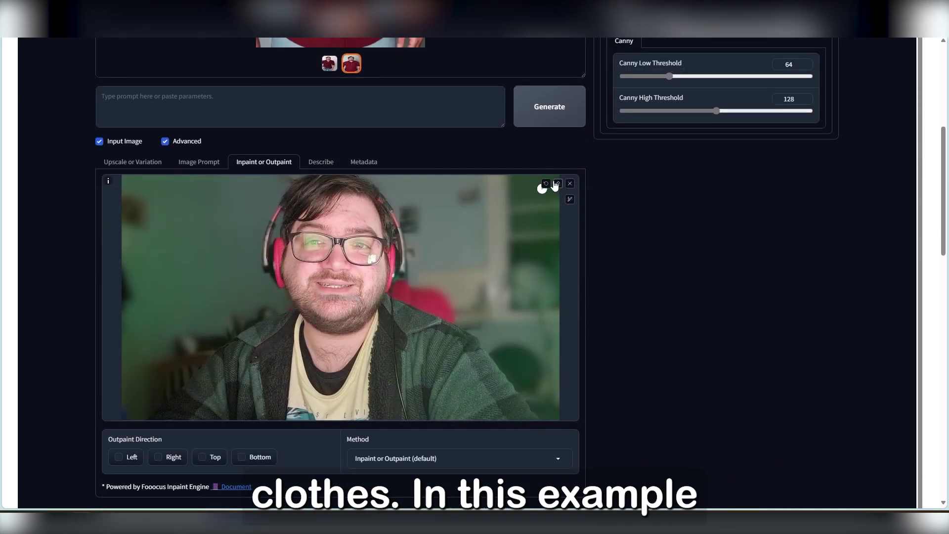
left_click(569, 199)
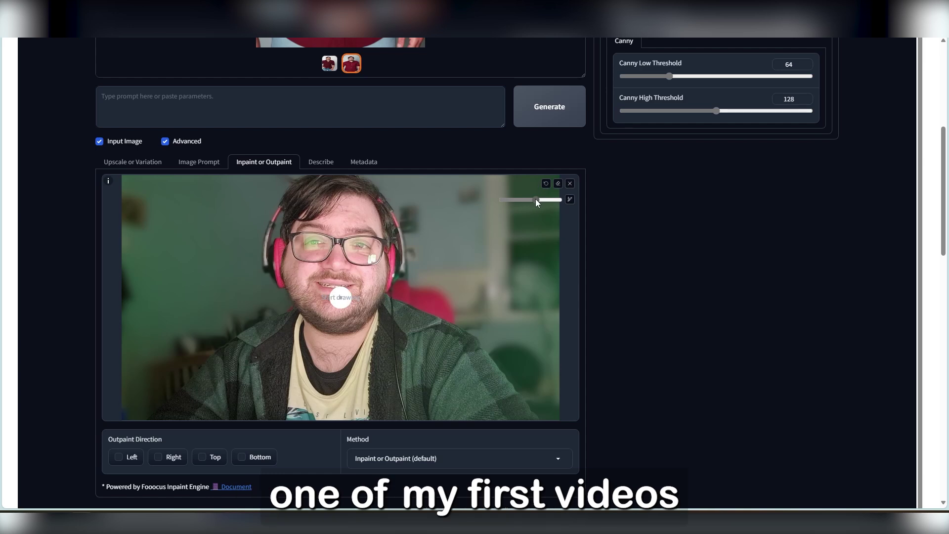
left_click_drag(535, 199, 534, 199)
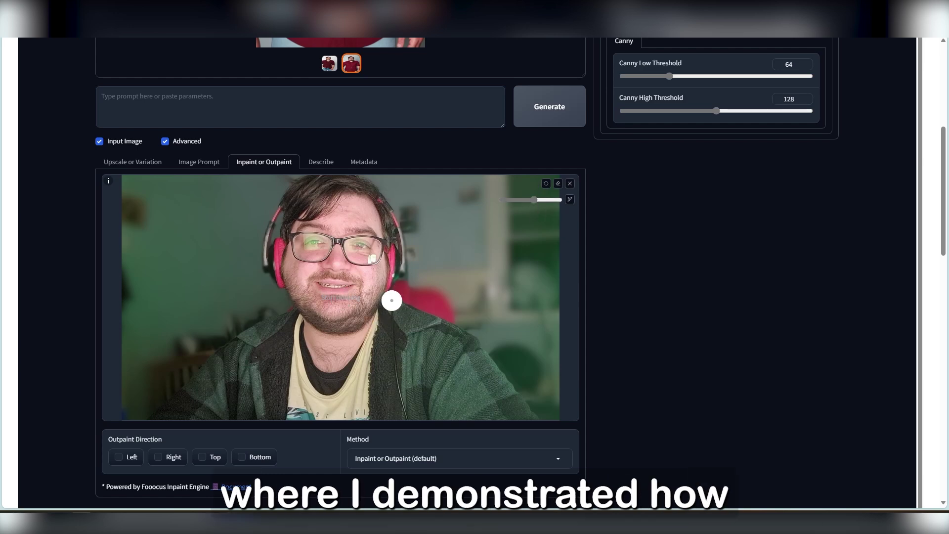
mouse_move(391, 300)
left_mouse_down()
mouse_move(402, 422)
mouse_move(507, 416)
mouse_move(455, 327)
left_mouse_up()
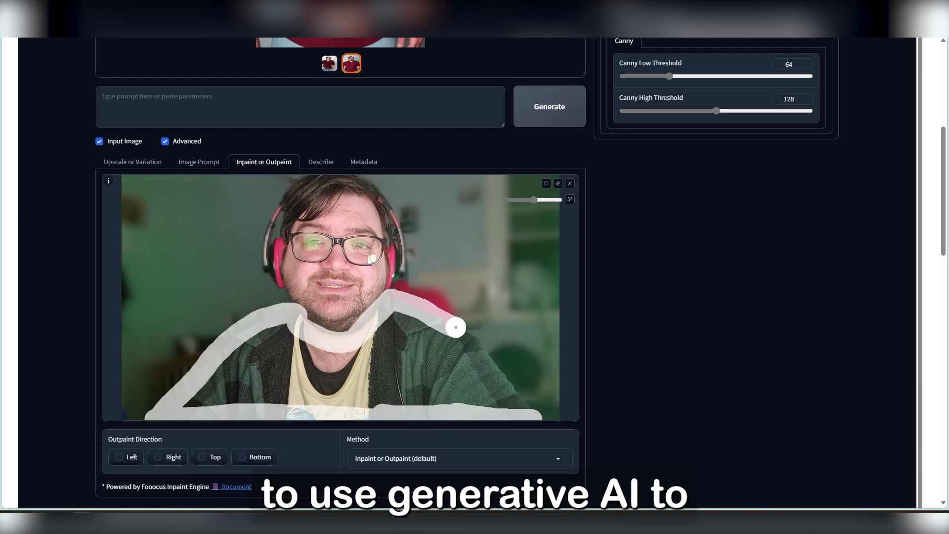